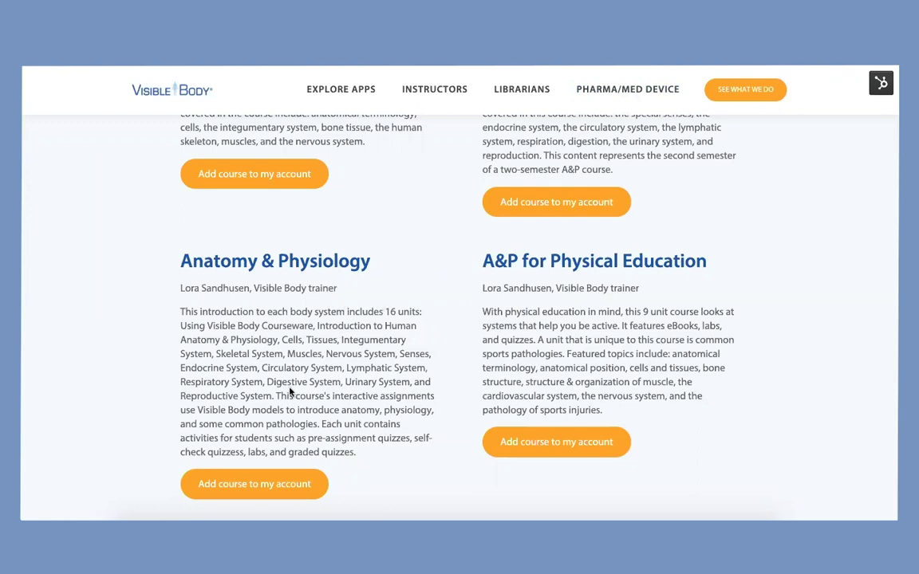
# Start copying the Anatomy & Physiology sample course into my Courseware account
pyautogui.click(235, 489)
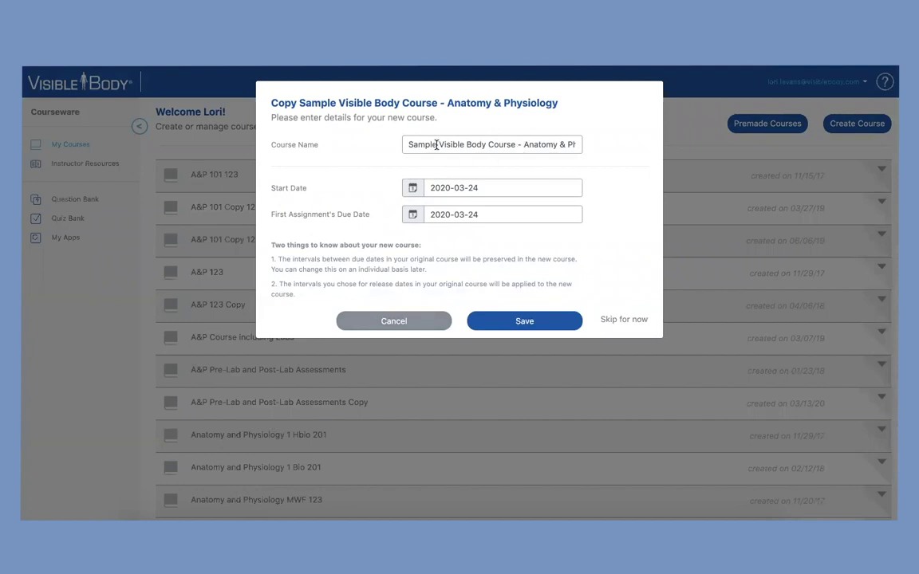
# Rename the copy 'Anatomy & Physiology Copy for Demo' and set the first assignment due March 26
pyautogui.moveTo(523, 144); pyautogui.dragTo(356, 149)
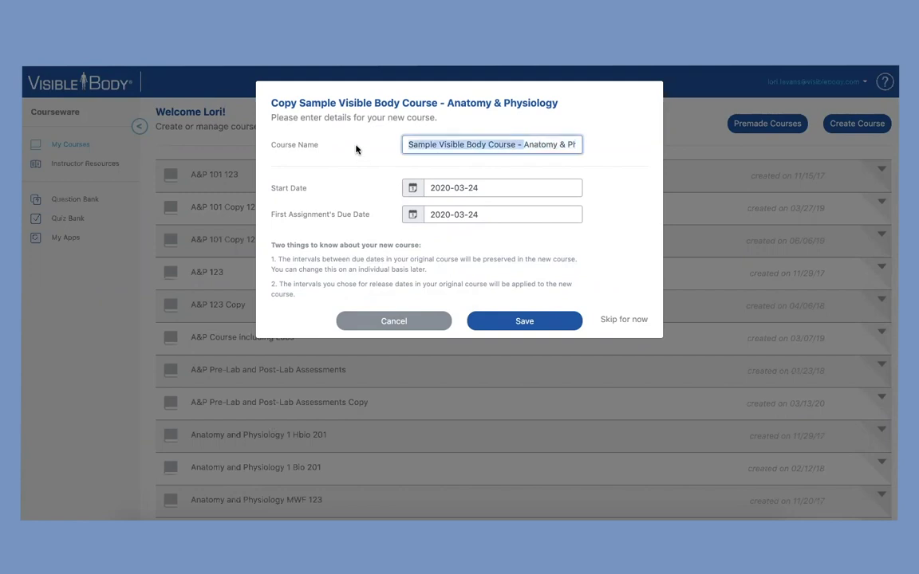
pyautogui.press('BackSpace')
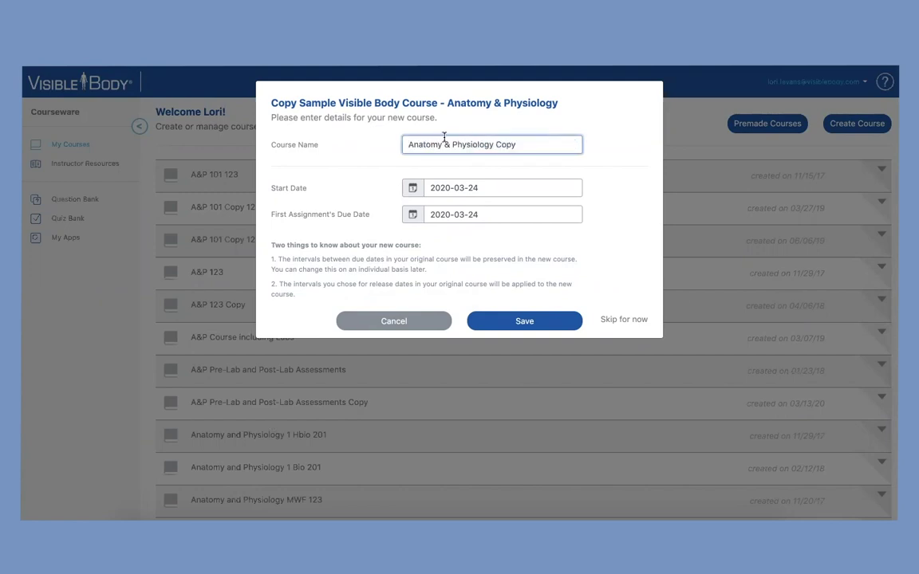
pyautogui.click(519, 145)
pyautogui.write('for Demo')
pyautogui.click(488, 214)
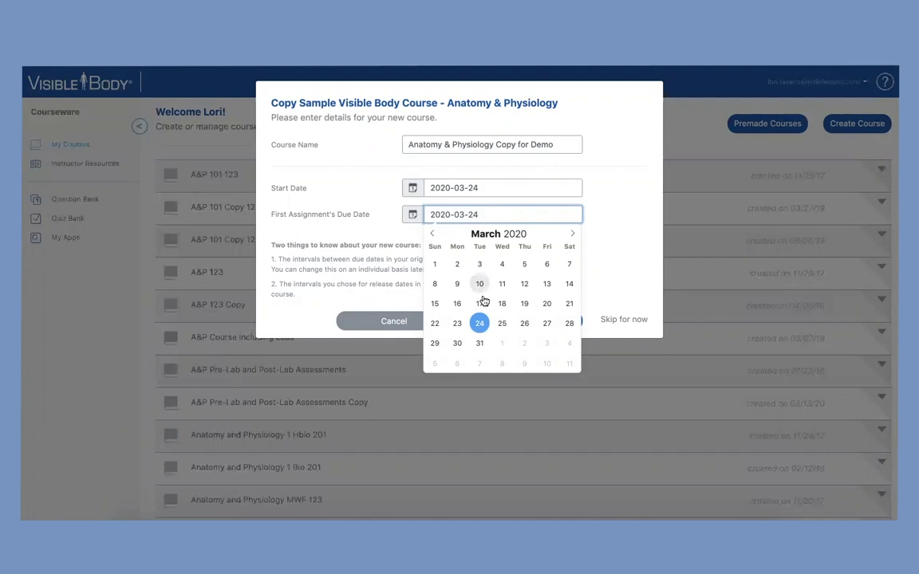
pyautogui.click(525, 323)
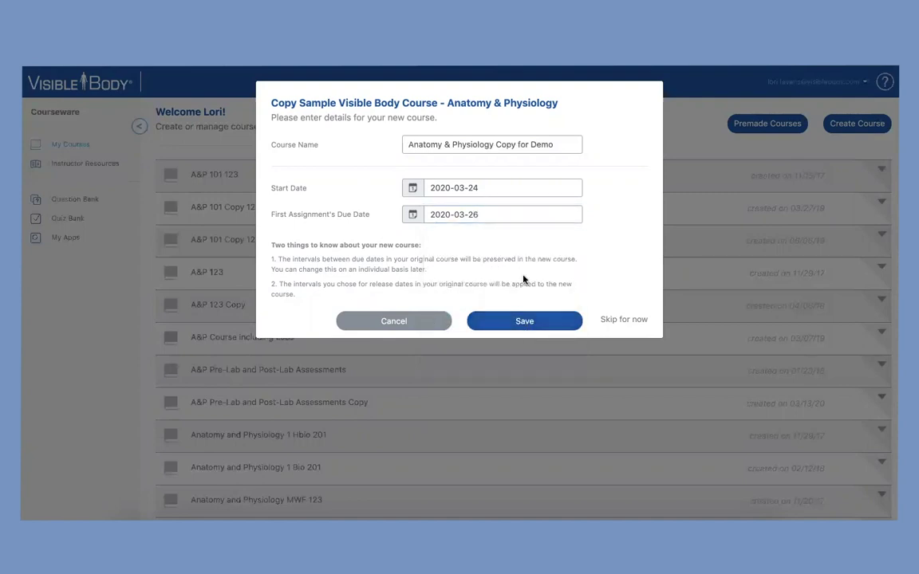
# Save the course copy, open 'Anatomy & Physiology Copy for Demo', and expand its Skeletal System folder
pyautogui.click(514, 321)
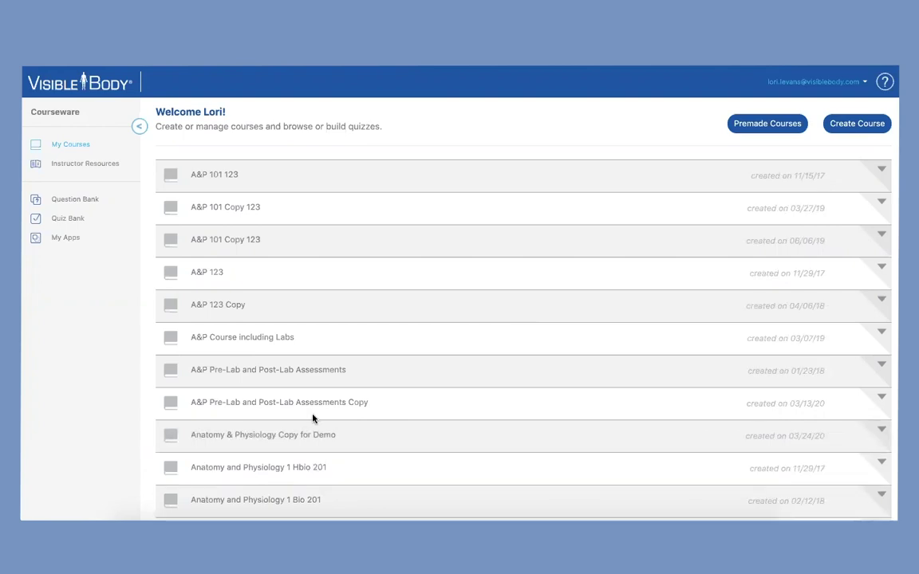
pyautogui.click(276, 438)
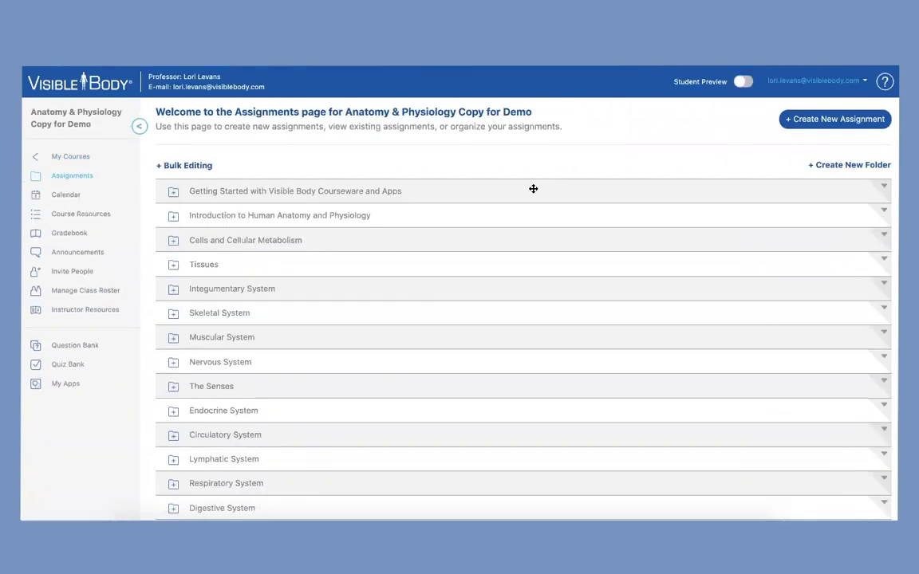
pyautogui.click(177, 318)
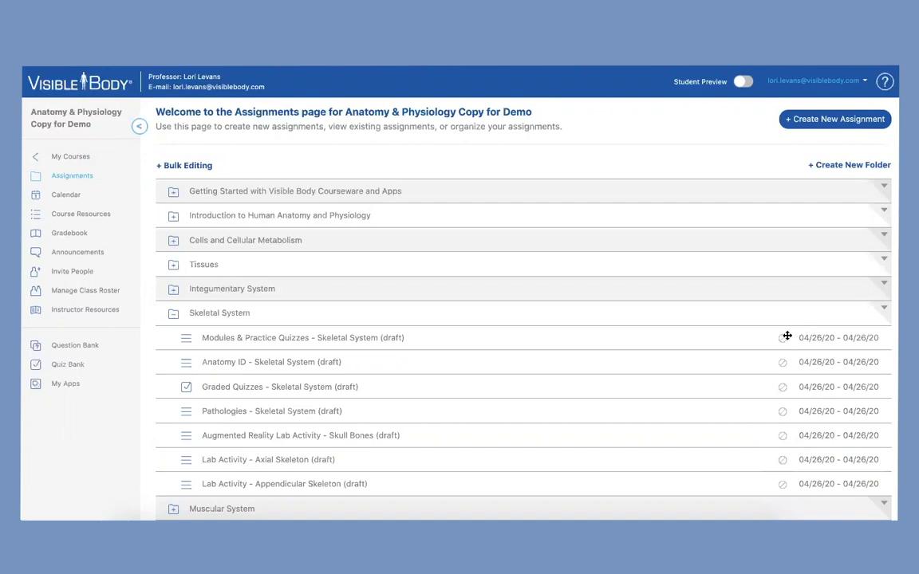
# Open the Modules & Practice Quizzes - Skeletal System assignment and review its details
pyautogui.click(343, 339)
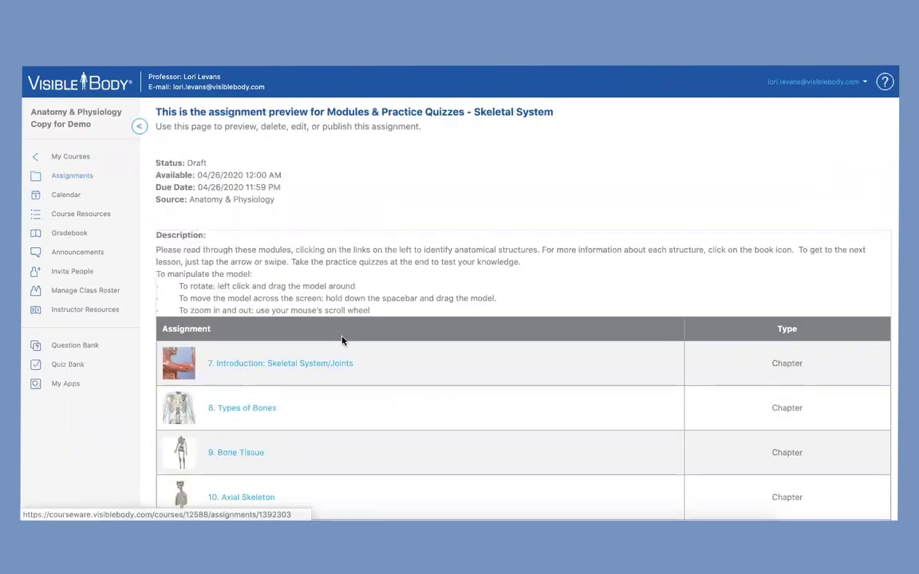
pyautogui.scroll(-2, 343, 340)
pyautogui.scroll(-3, 343, 340)
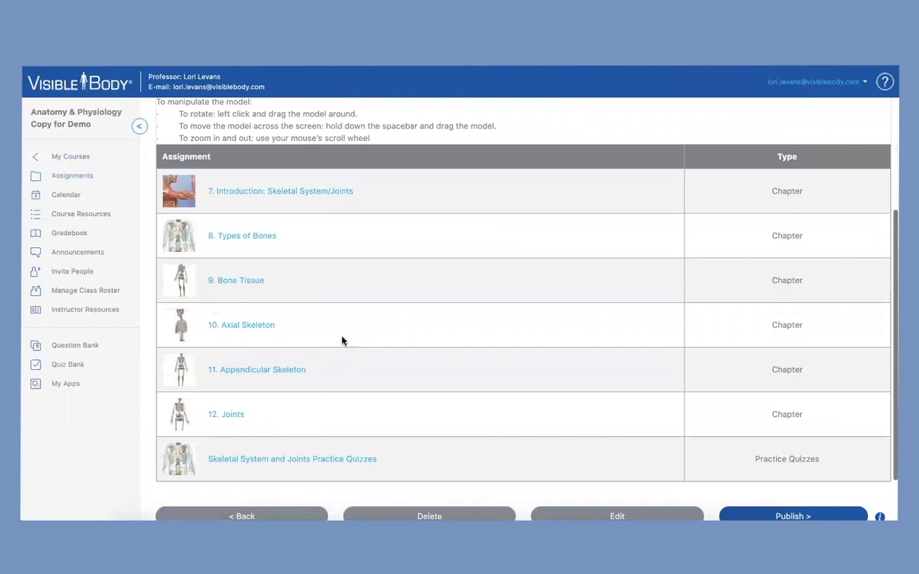
pyautogui.scroll(3, 344, 342)
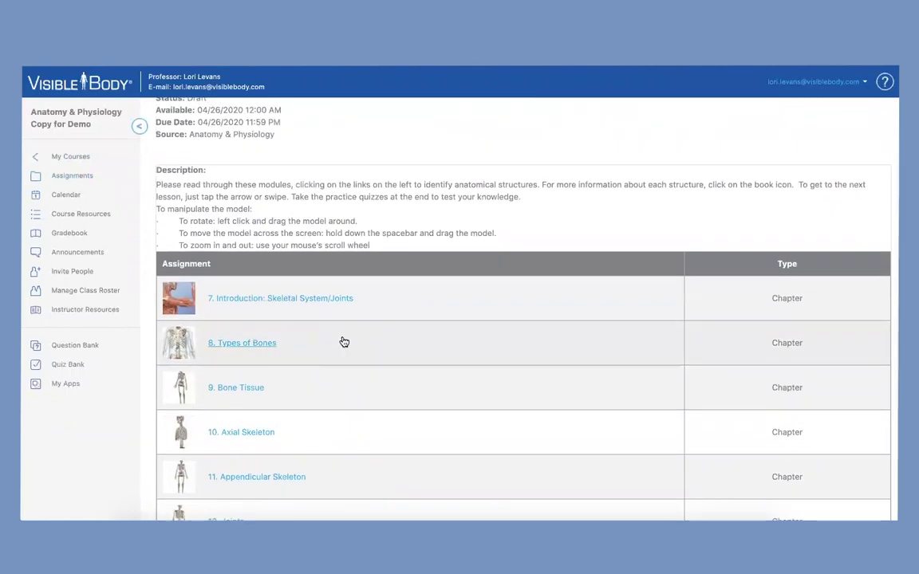
pyautogui.scroll(-4, 344, 342)
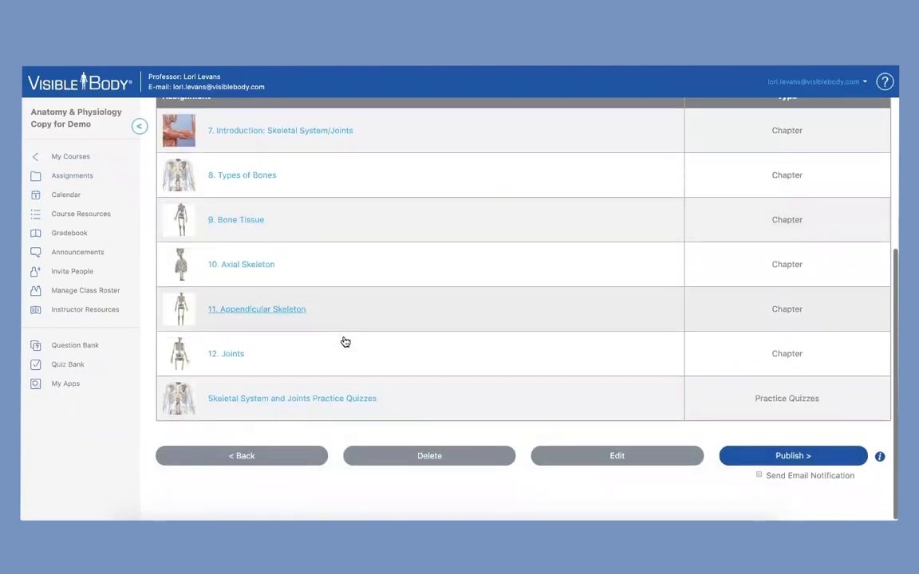
# Edit the assignment to be due April 17, 2020 and released April 1, 2020
pyautogui.click(608, 458)
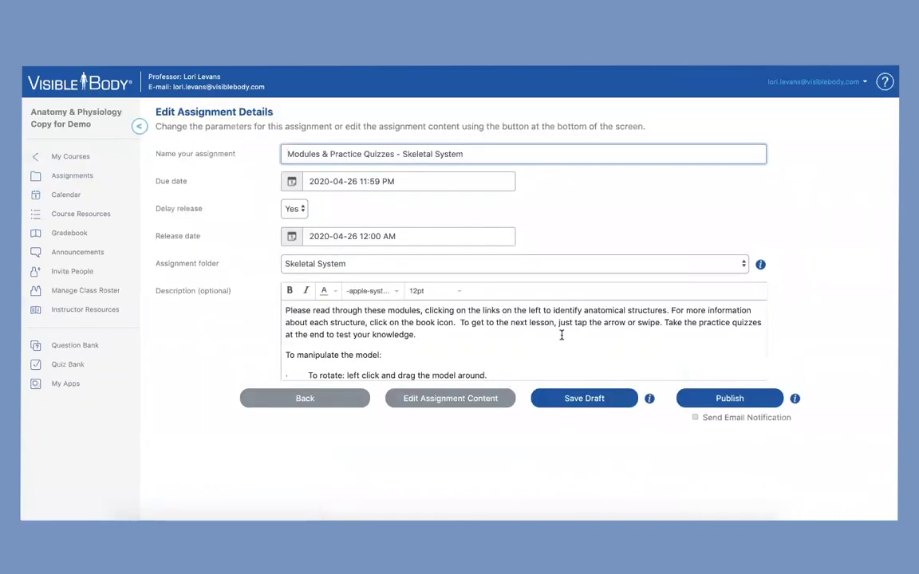
pyautogui.click(432, 185)
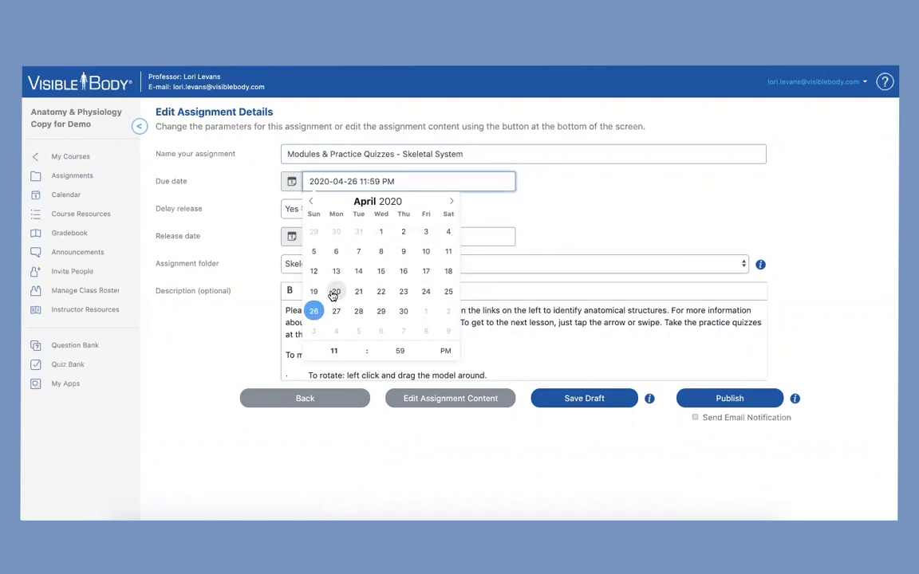
pyautogui.click(425, 274)
pyautogui.click(559, 195)
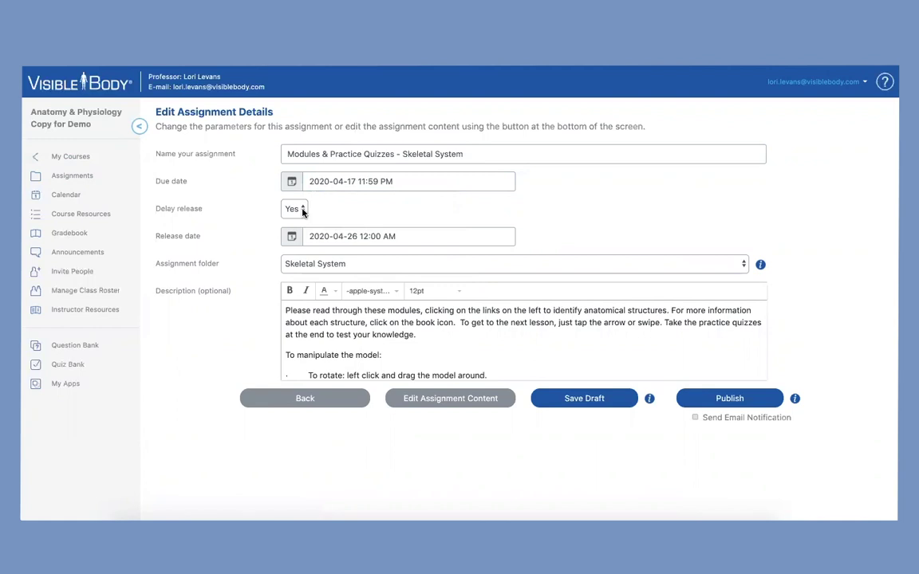
pyautogui.click(342, 238)
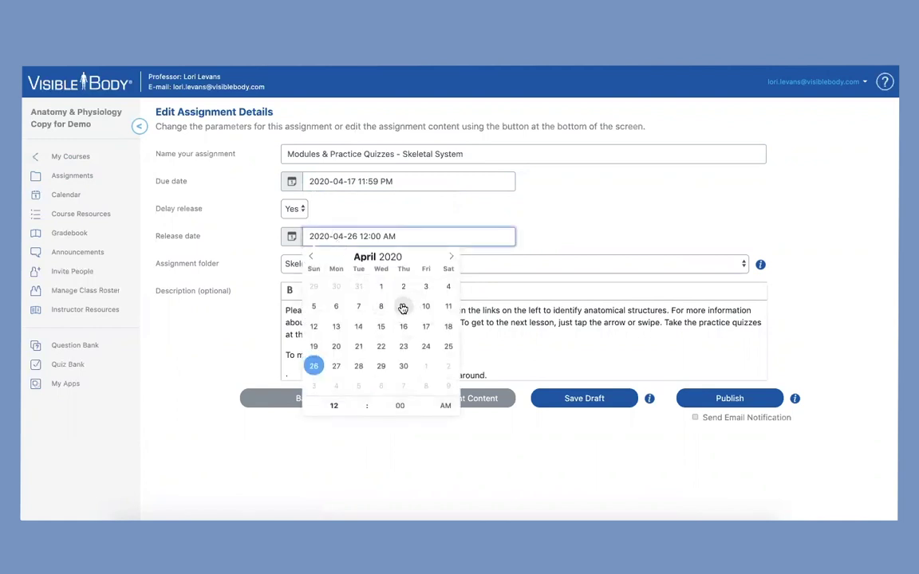
pyautogui.click(381, 286)
pyautogui.click(587, 221)
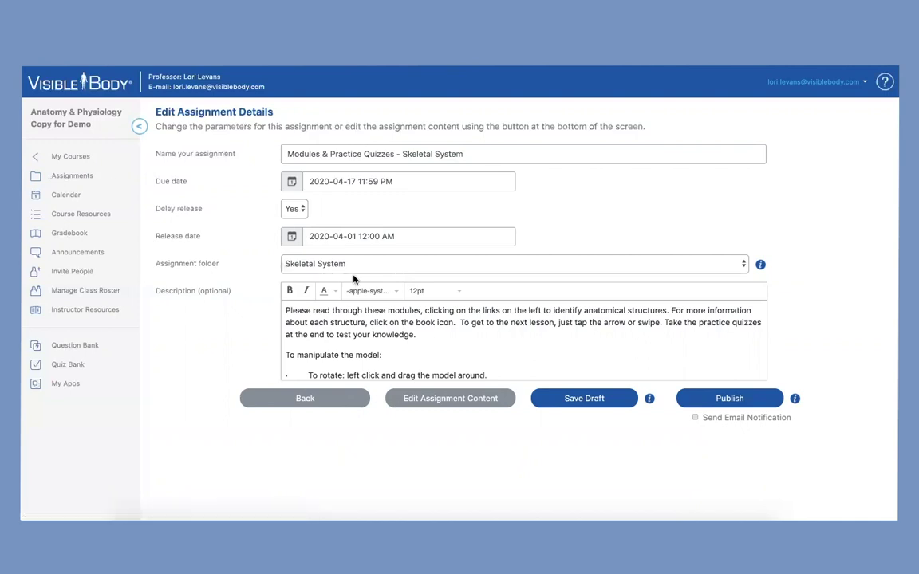
# Publish the Modules & Practice Quizzes assignment with the email notification toggled, then go back to Assignments
pyautogui.click(722, 399)
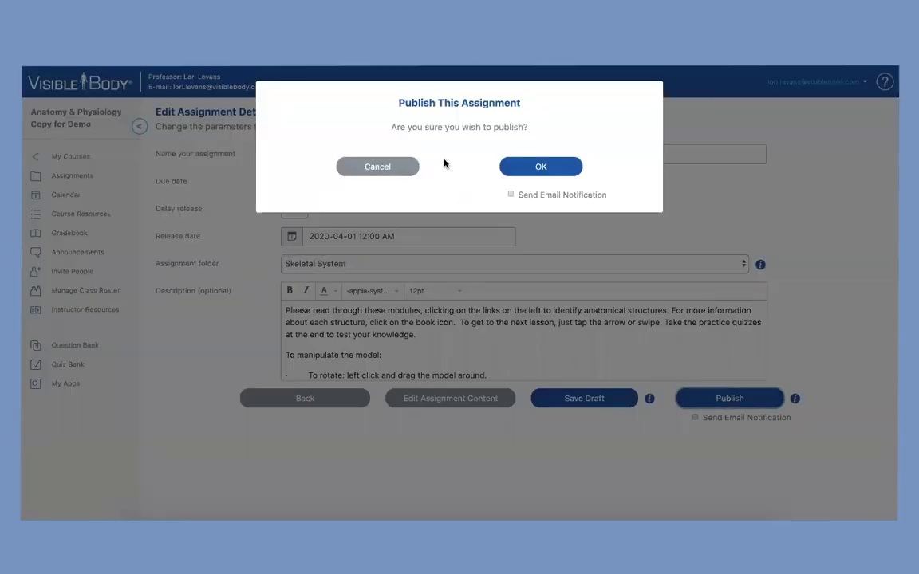
pyautogui.click(512, 195)
pyautogui.click(541, 167)
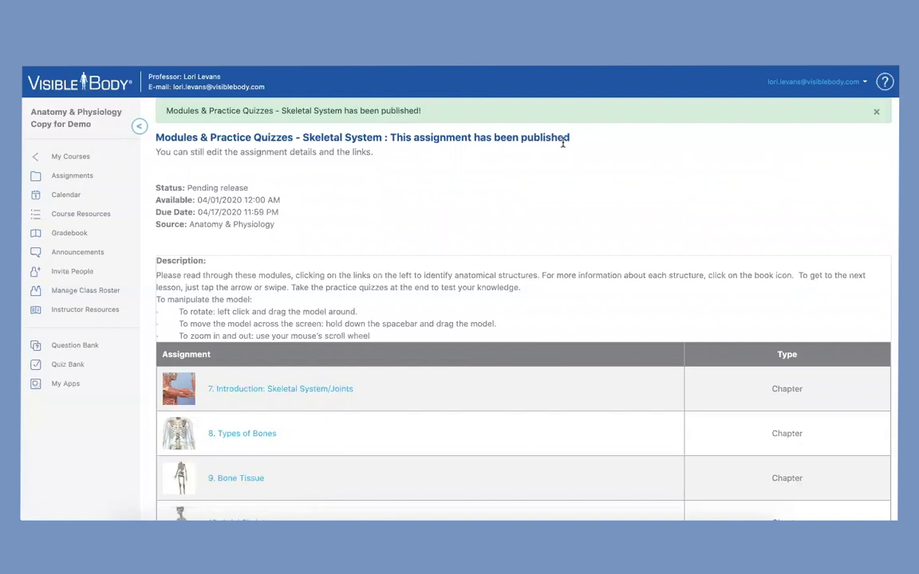
pyautogui.scroll(-5, 507, 226)
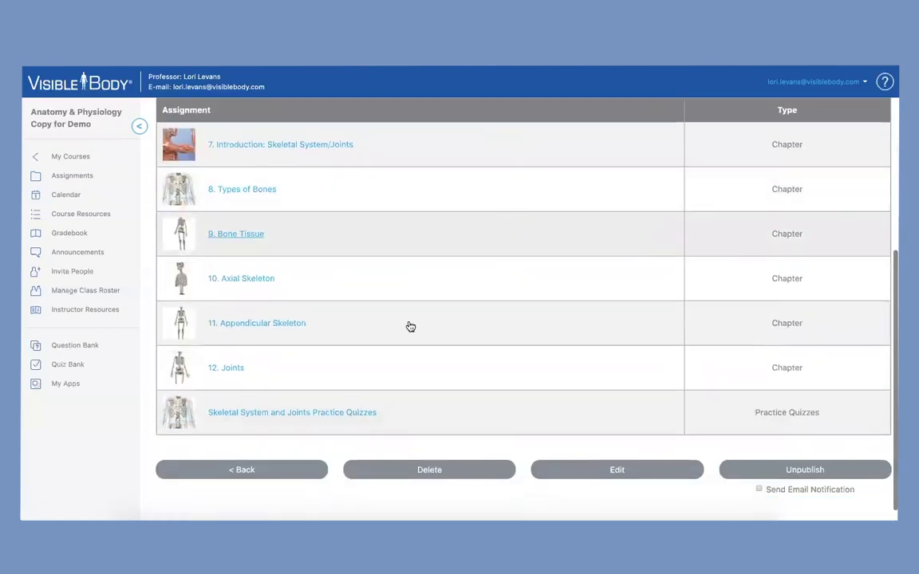
pyautogui.click(267, 473)
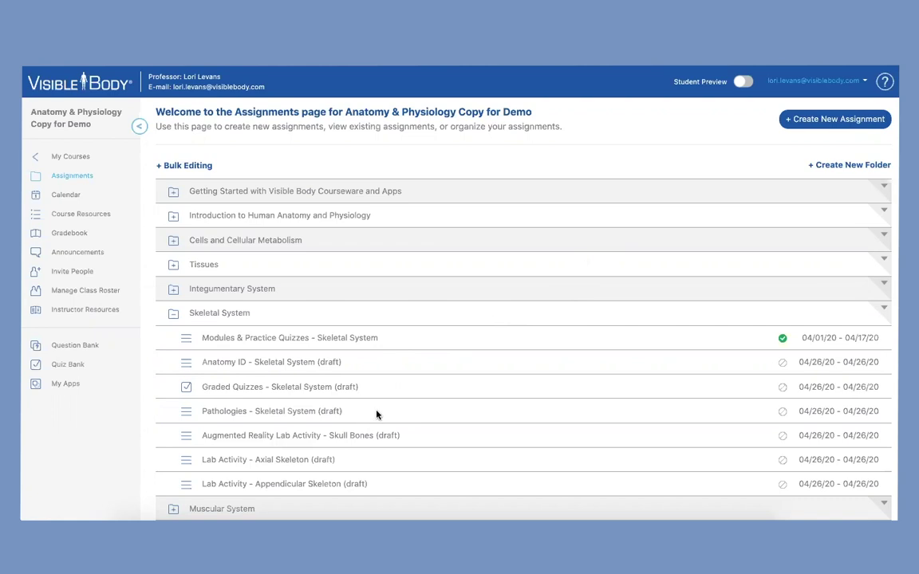
# In Bulk Editing, check every Skeletal System assignment except the published Modules & Practice Quizzes
pyautogui.scroll(-2, 376, 412)
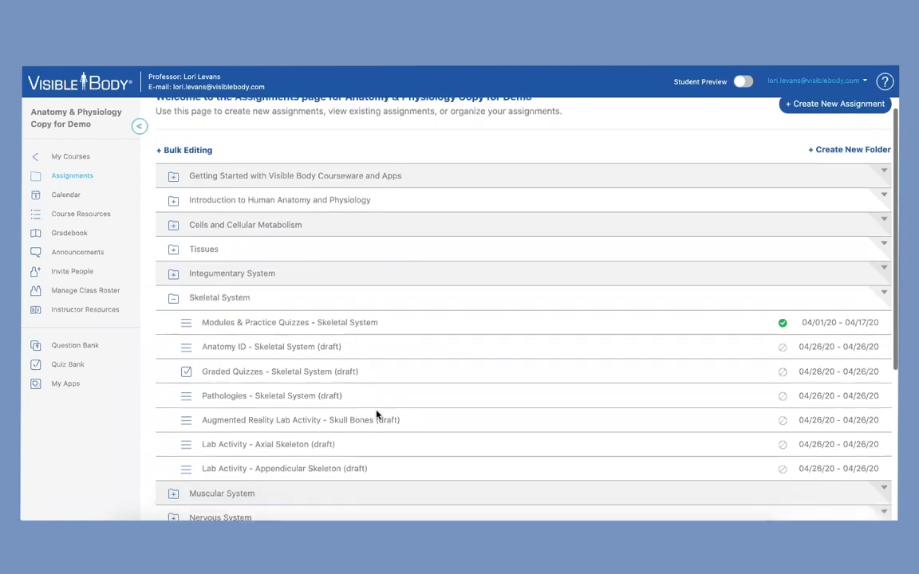
pyautogui.click(161, 149)
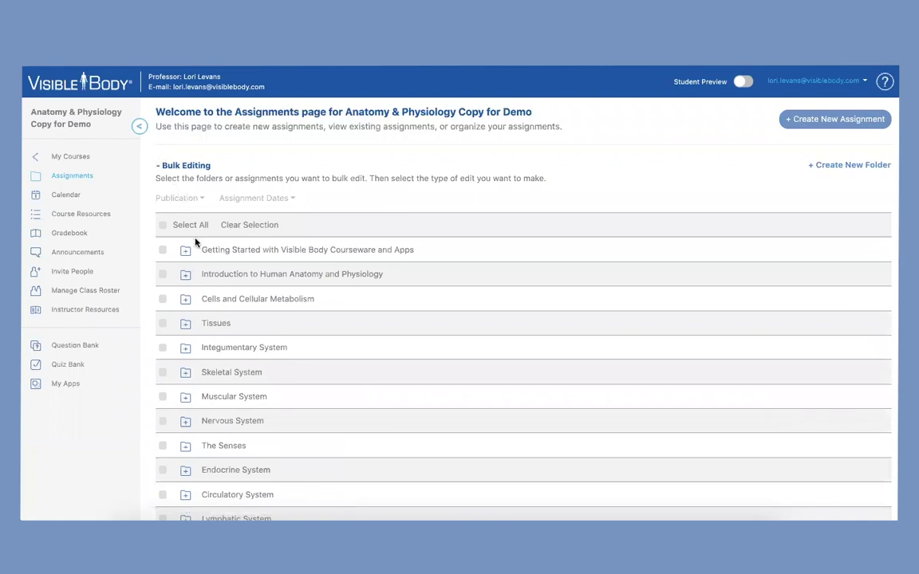
pyautogui.click(186, 374)
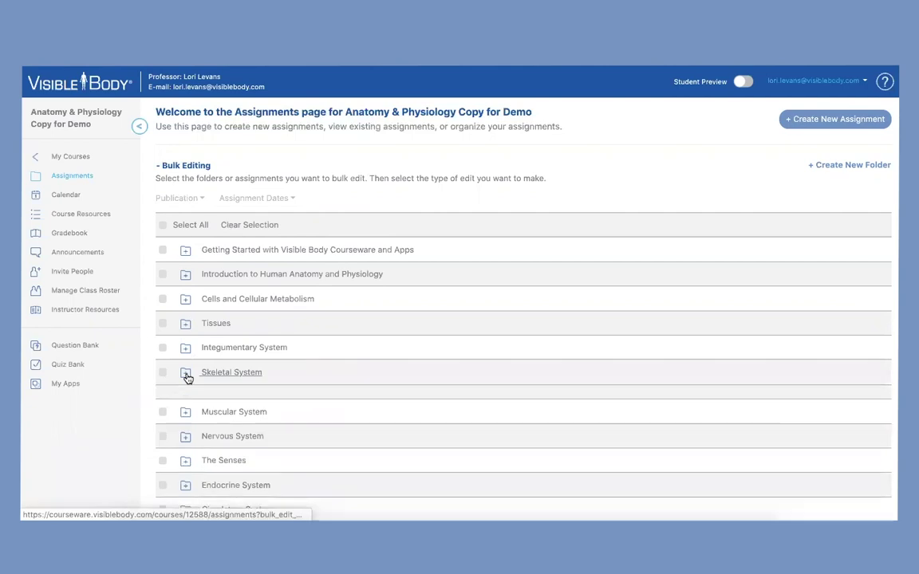
pyautogui.scroll(-1, 198, 386)
pyautogui.scroll(-2, 199, 386)
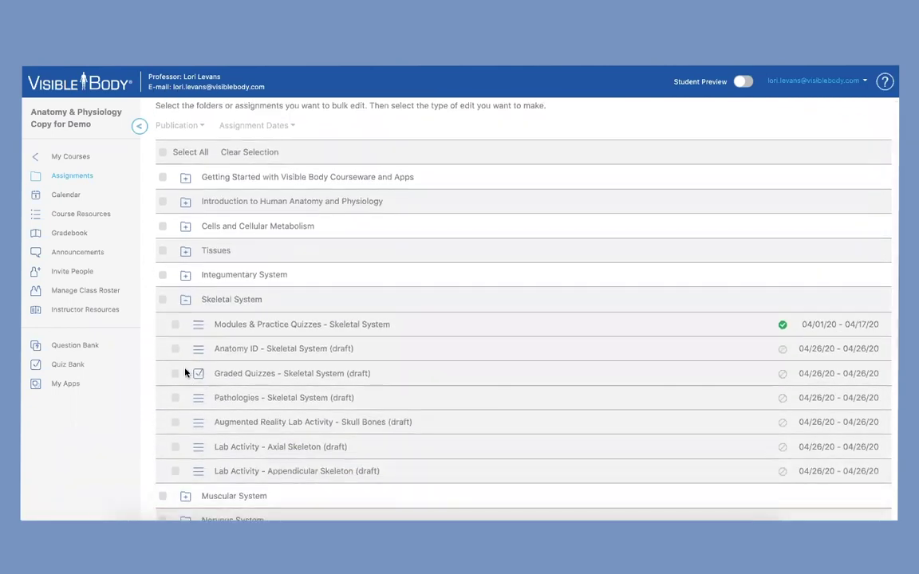
pyautogui.click(163, 301)
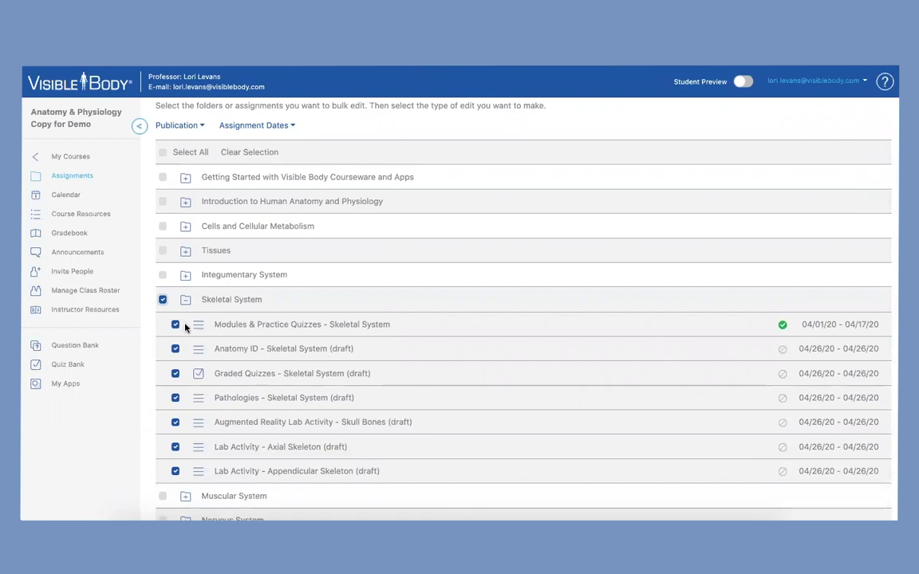
pyautogui.click(176, 324)
pyautogui.scroll(2, 197, 456)
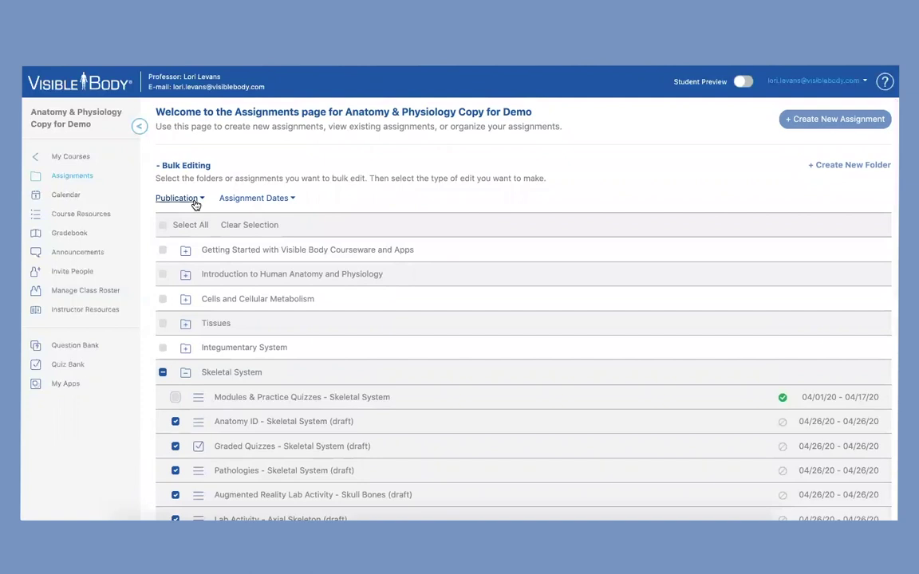
# Give the checked Skeletal System drafts a release date of April 17, 2020, 12:00 PM
pyautogui.click(290, 202)
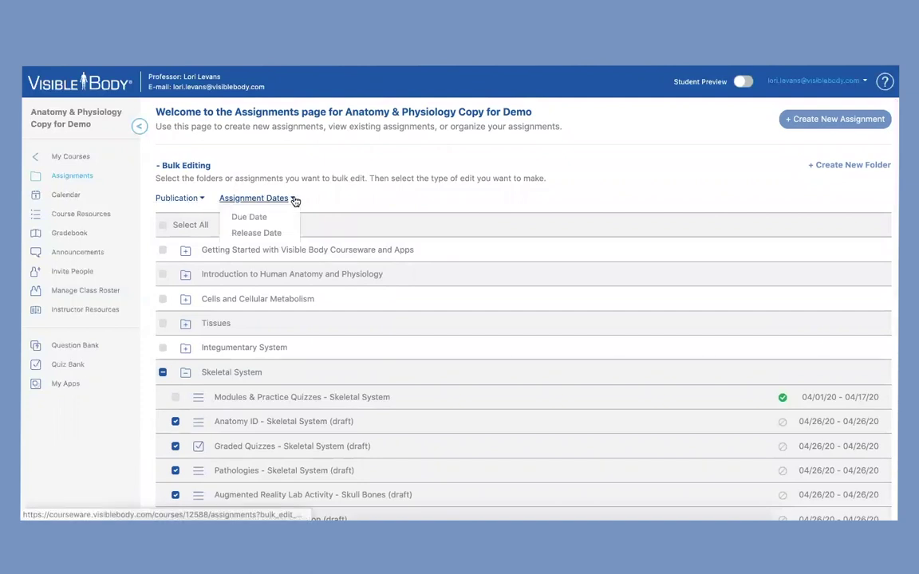
pyautogui.click(271, 233)
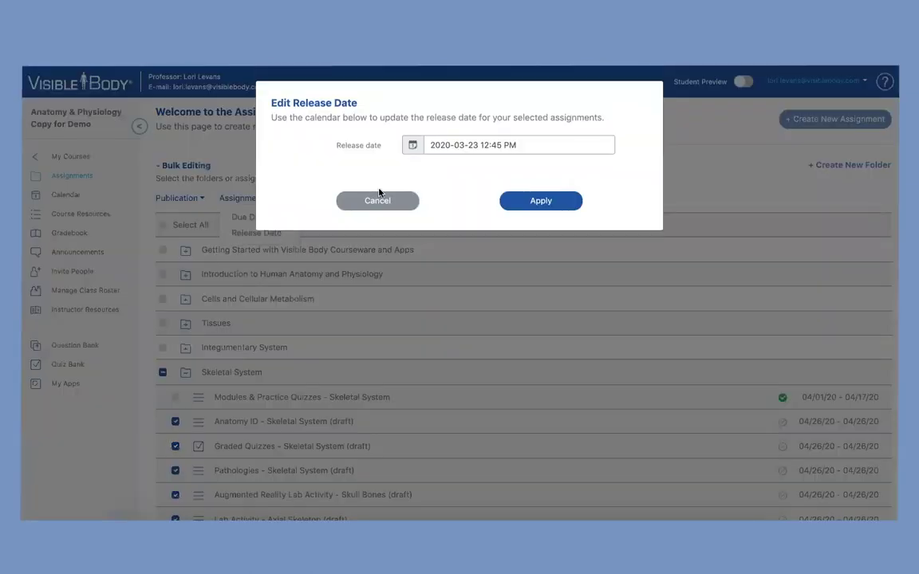
pyautogui.click(464, 147)
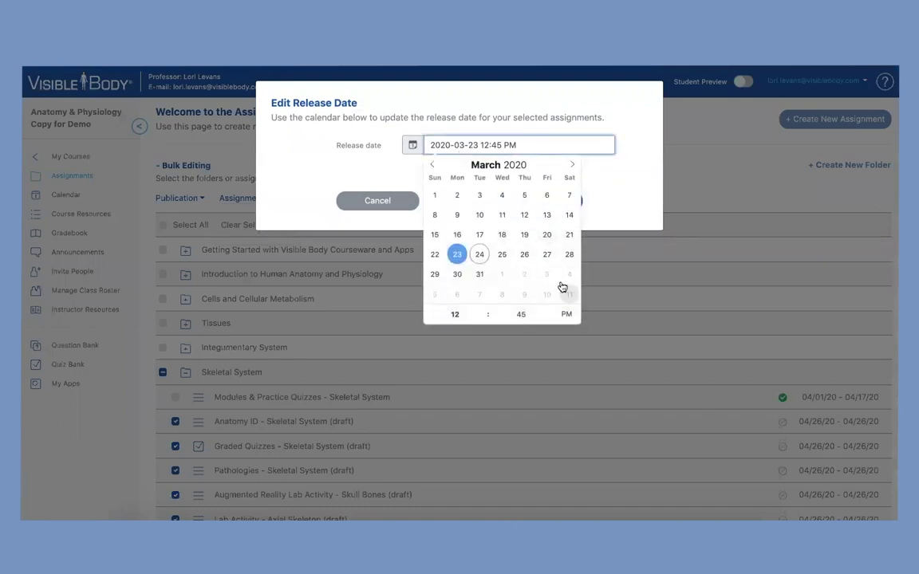
pyautogui.click(571, 165)
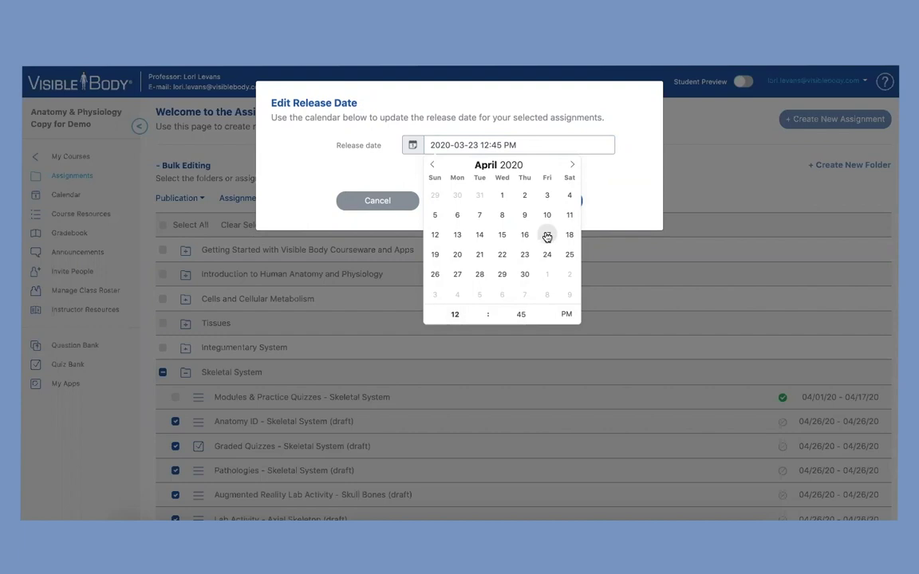
pyautogui.click(548, 236)
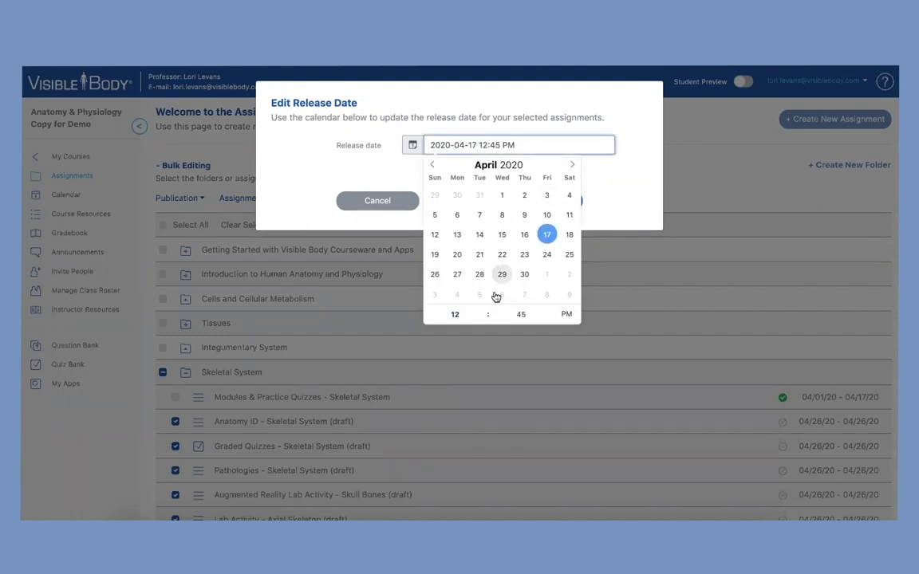
pyautogui.click(517, 314)
pyautogui.write('00')
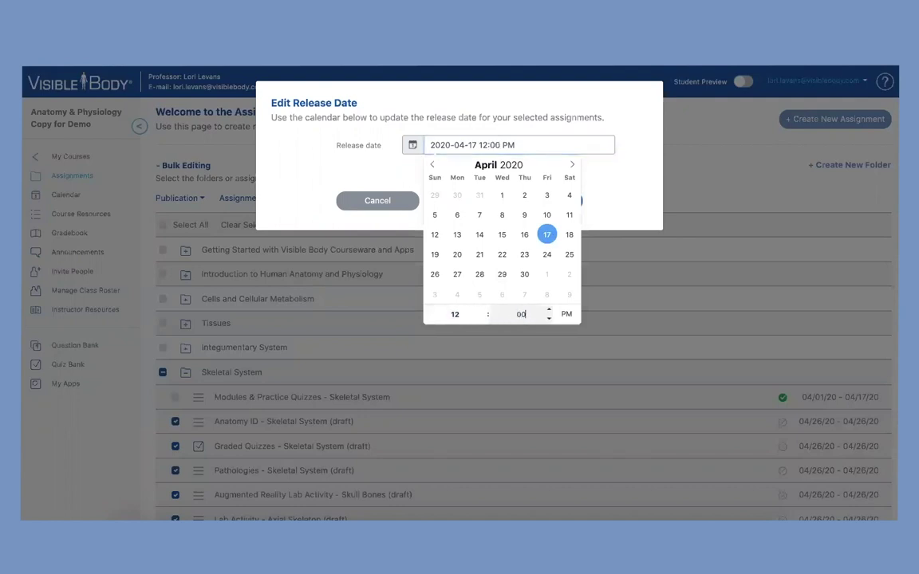
pyautogui.click(323, 158)
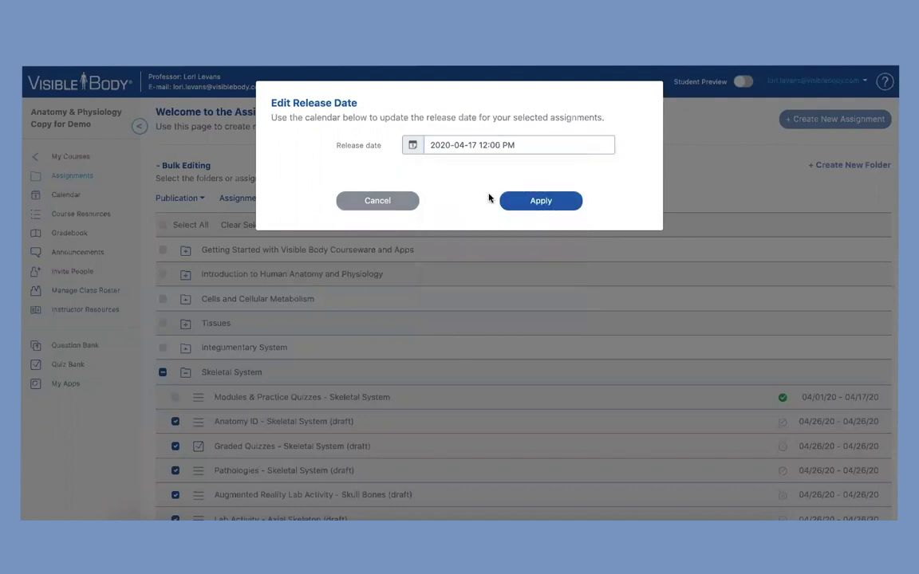
pyautogui.click(536, 202)
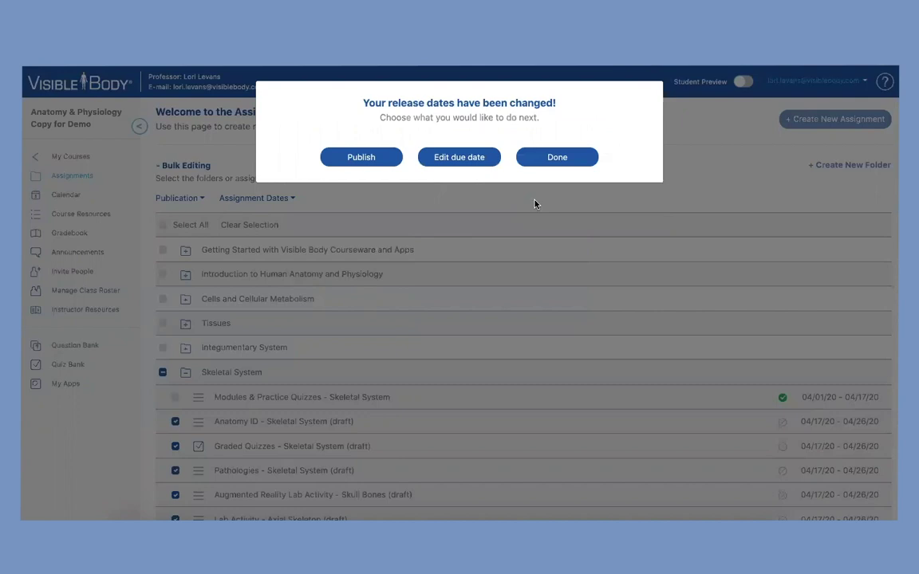
# Change the checked drafts' due date to April 28, 2020, 12:00 PM
pyautogui.click(459, 159)
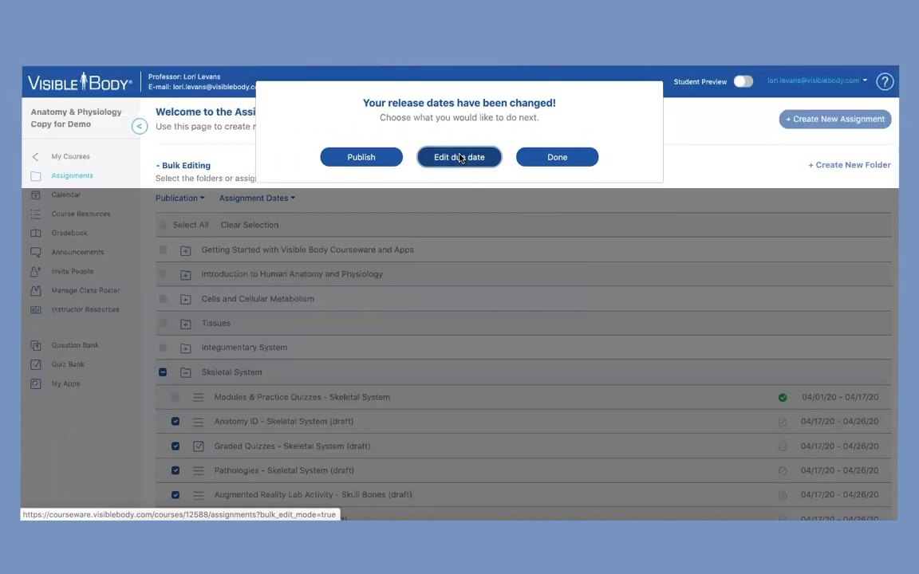
pyautogui.click(471, 146)
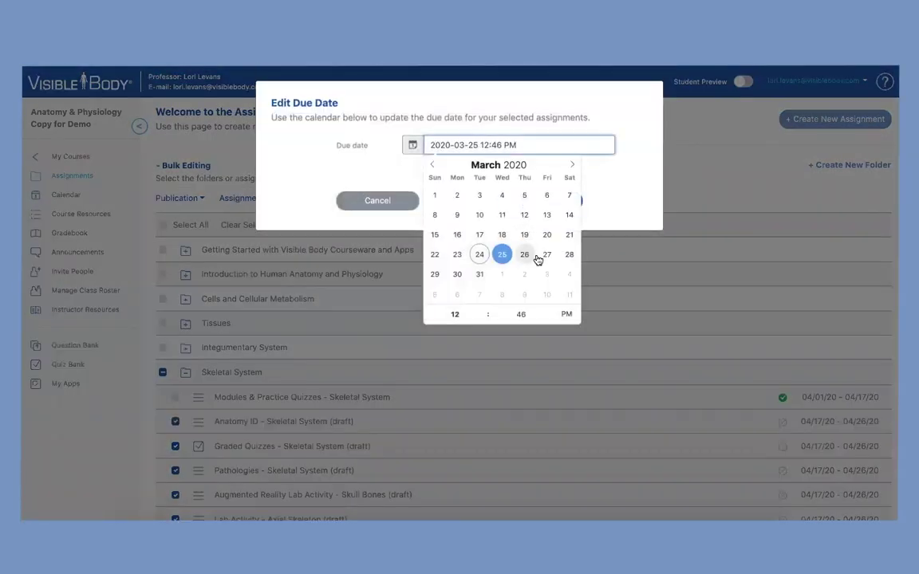
pyautogui.click(572, 165)
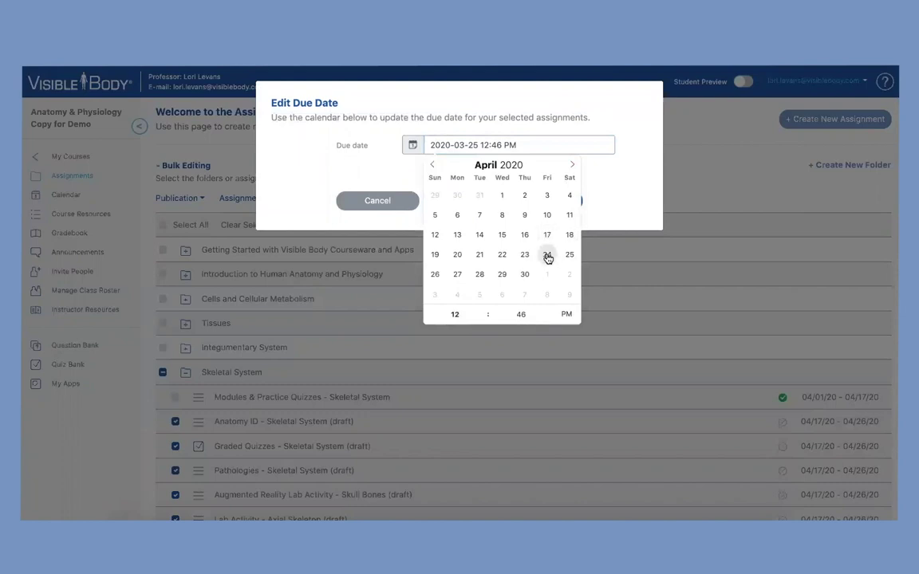
pyautogui.click(479, 274)
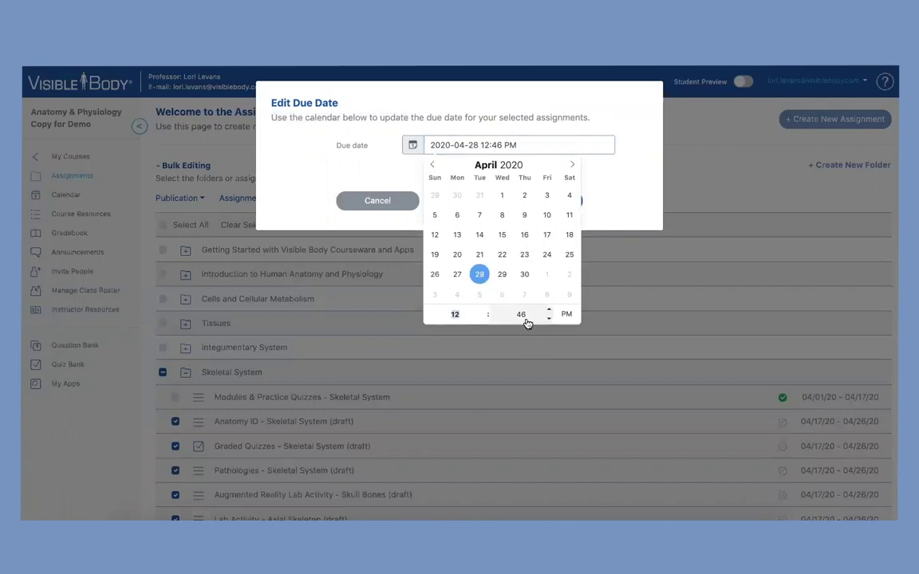
pyautogui.click(522, 315)
pyautogui.write('00')
pyautogui.click(612, 177)
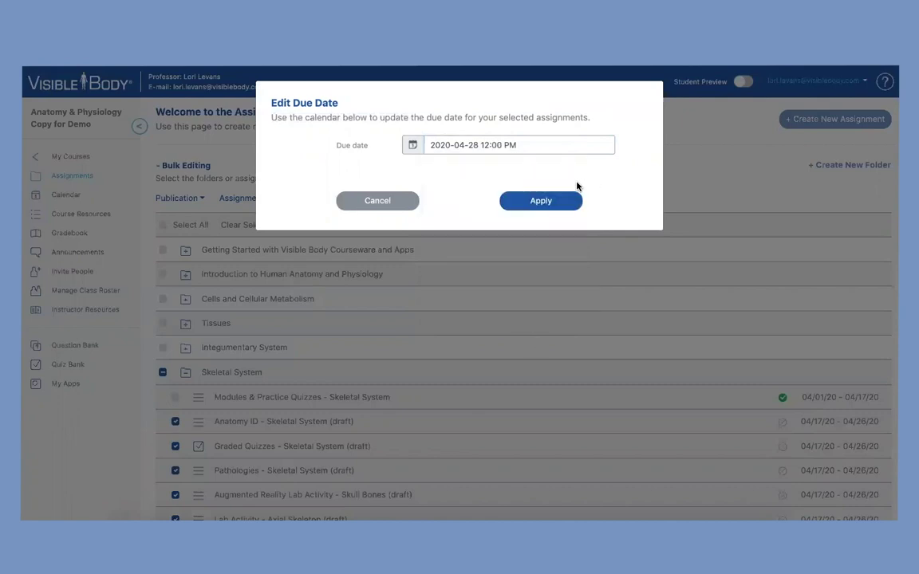
pyautogui.click(540, 202)
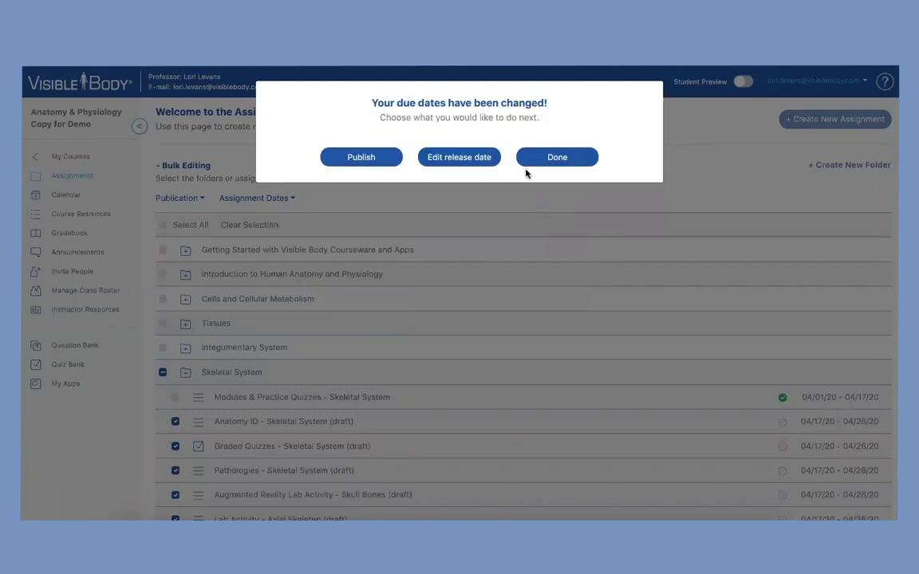
# Publish all six checked Skeletal System drafts and leave bulk editing
pyautogui.click(370, 158)
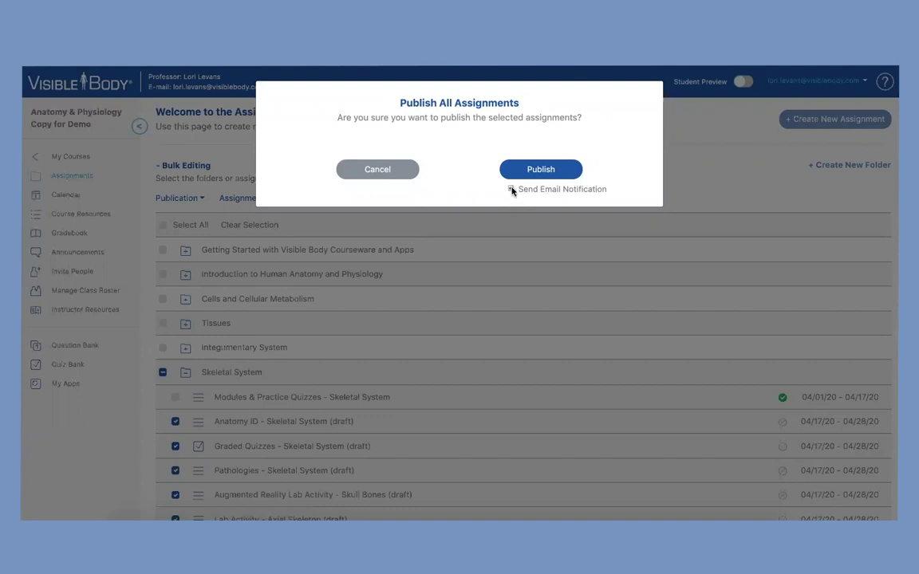
pyautogui.click(534, 170)
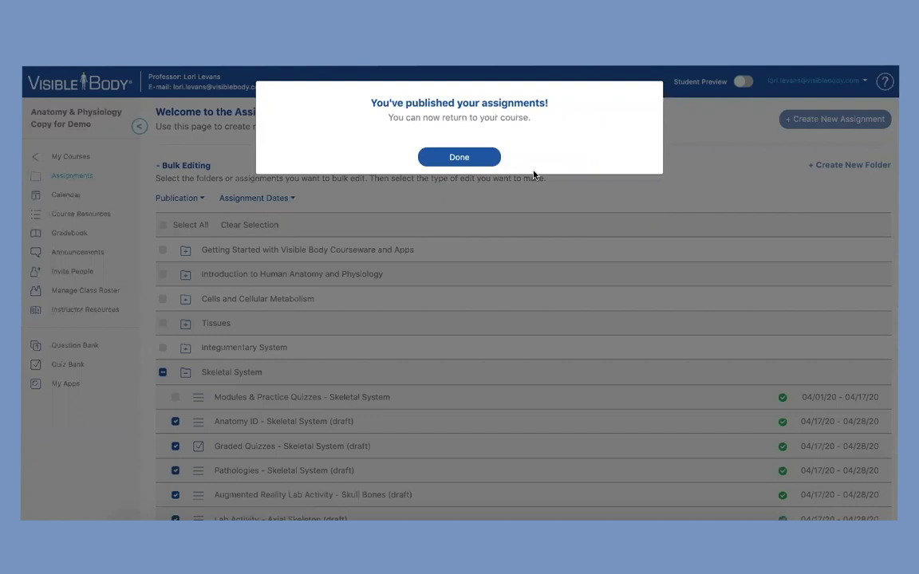
pyautogui.click(459, 158)
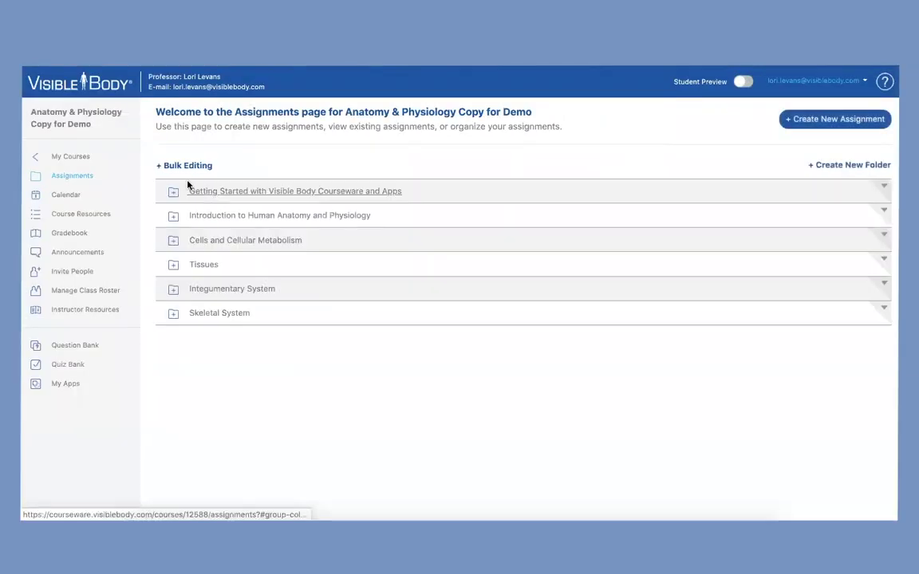